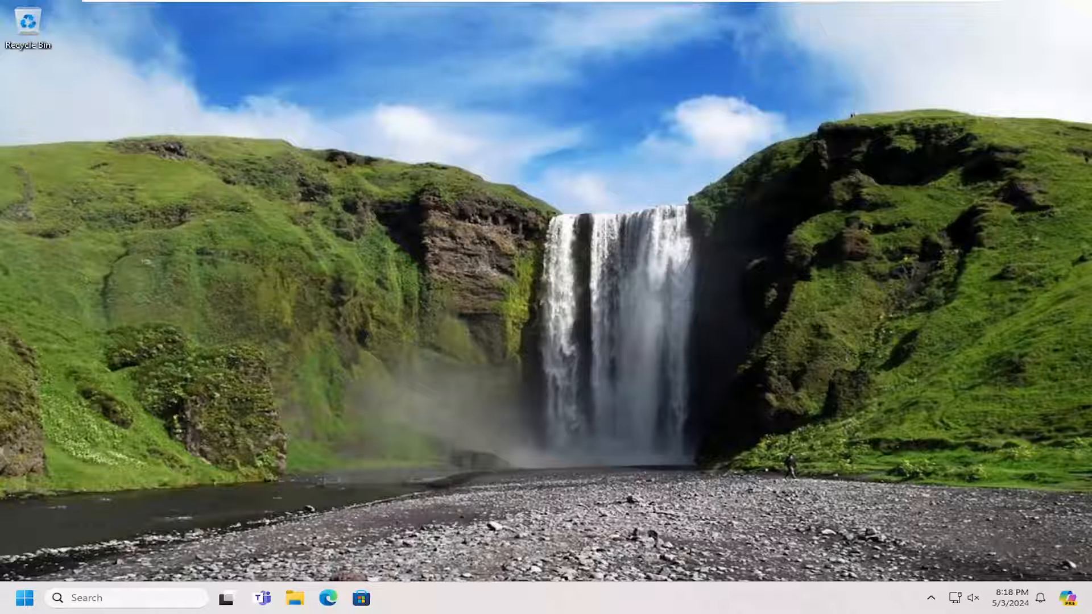
Search for regedit and open Registry Editor as administrator, allowing it to make changes to the device.
left_click(7, 609)
type("regedit")
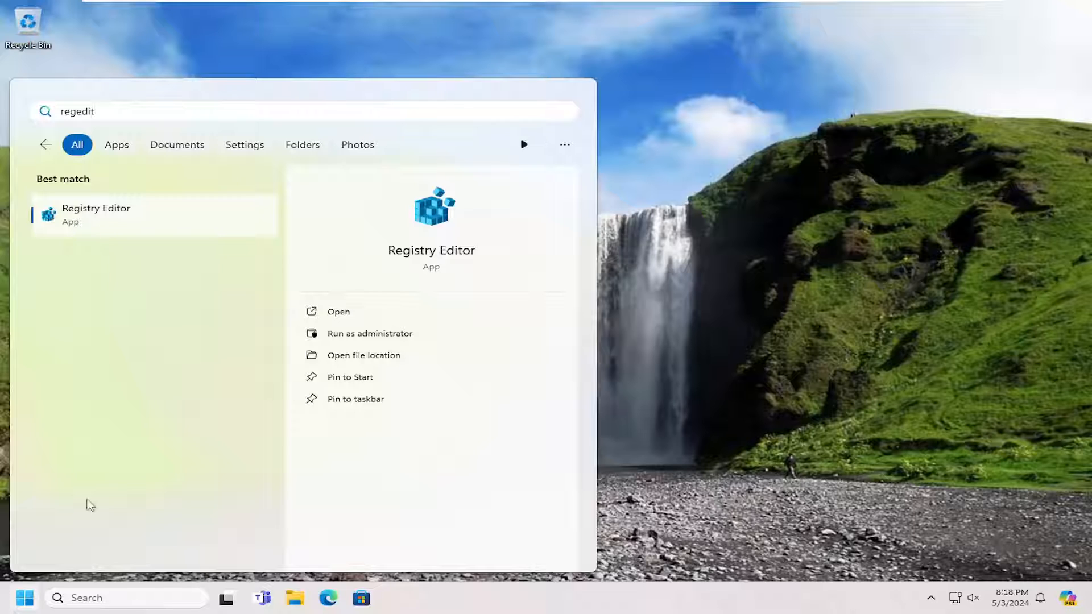
right_click(94, 212)
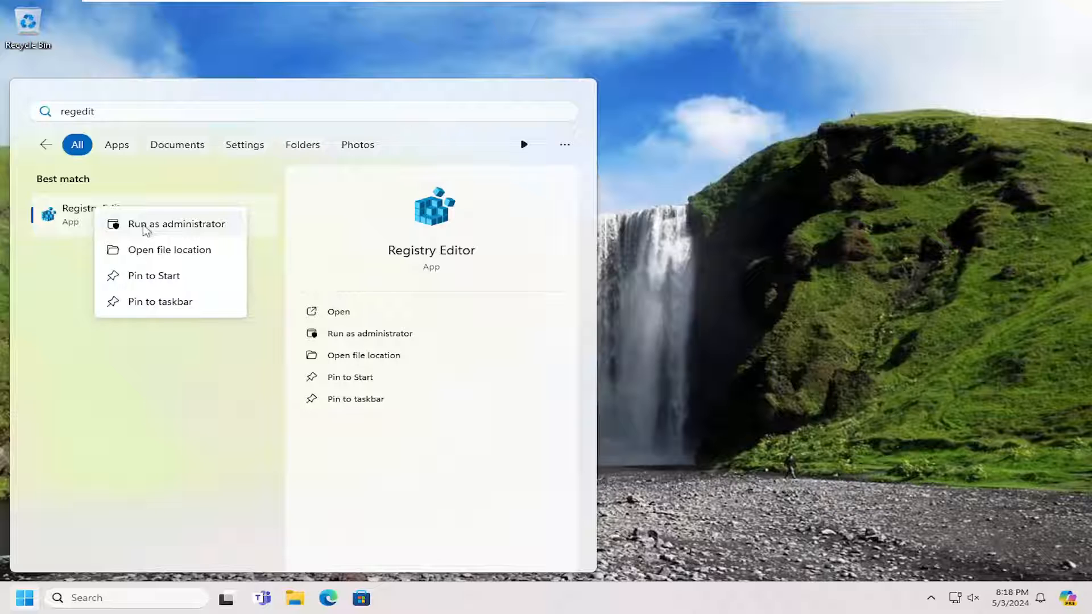
left_click(212, 229)
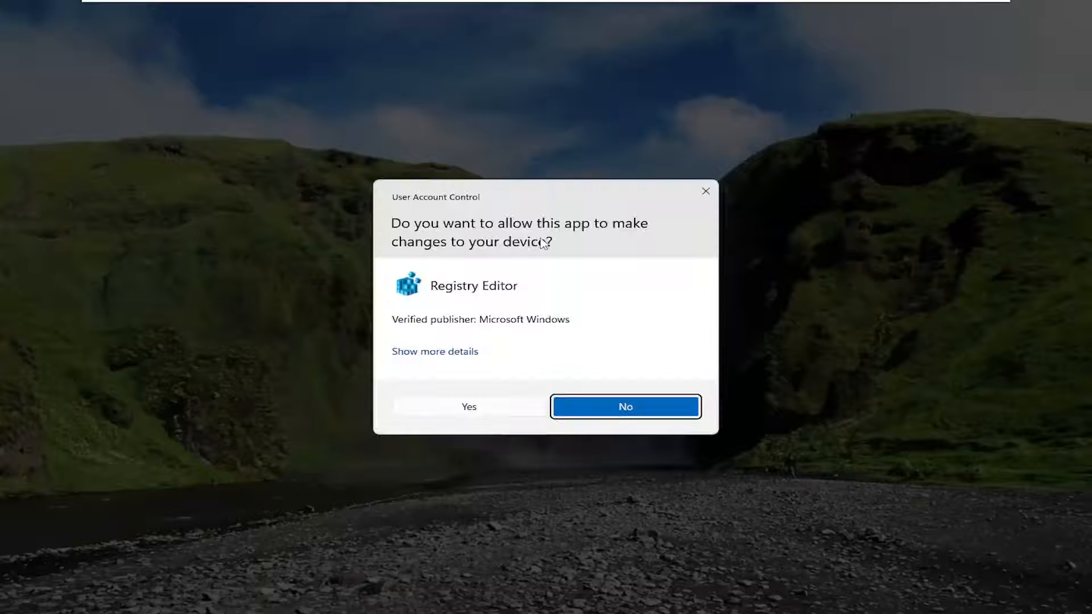
left_click(461, 409)
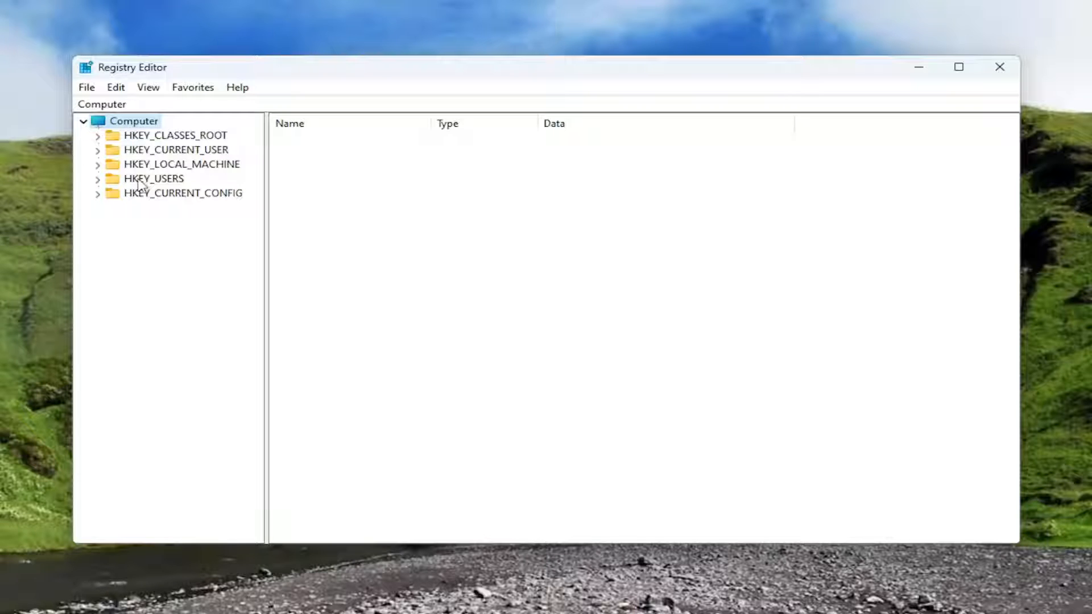
left_click(85, 90)
left_click(112, 123)
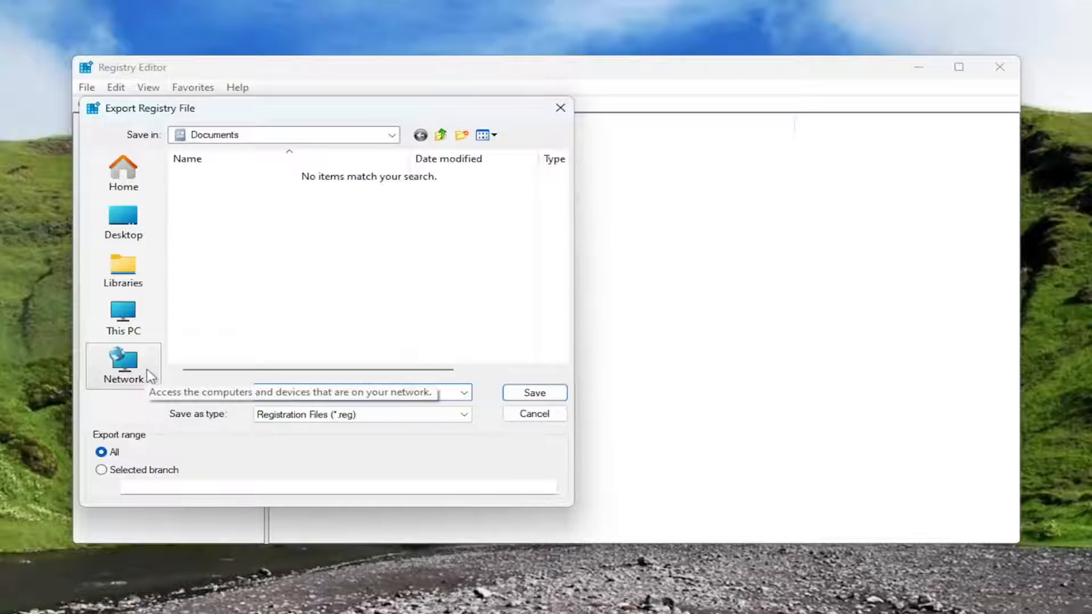
left_click(534, 414)
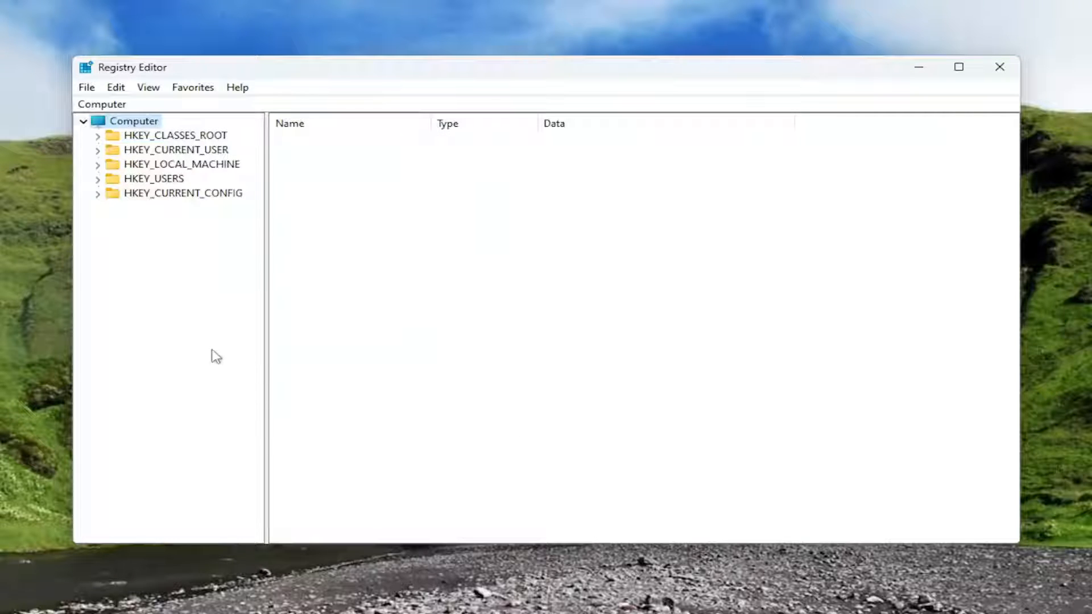
left_click(86, 90)
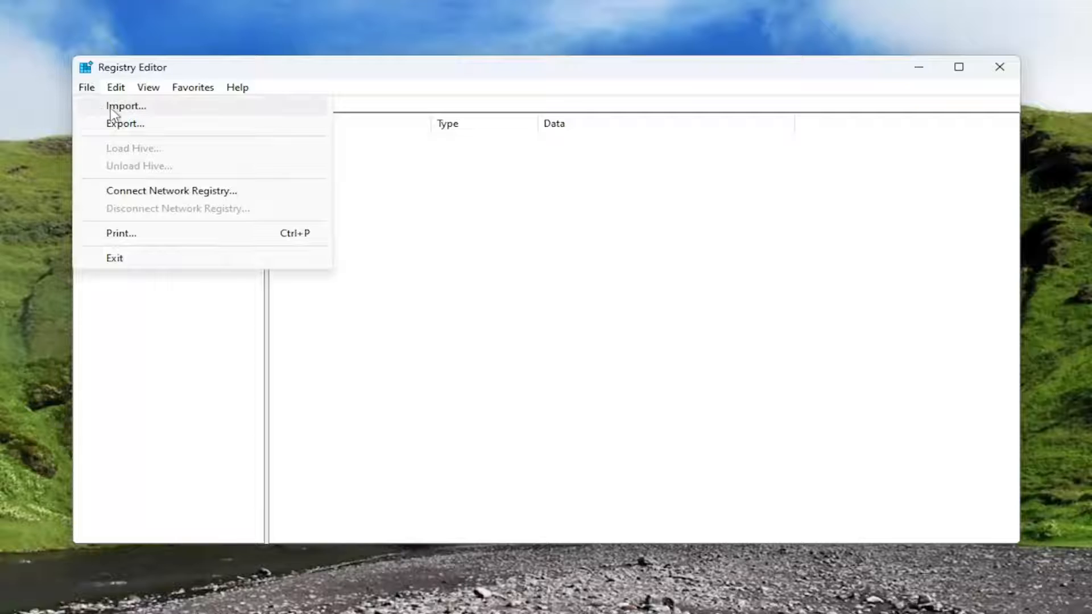
left_click(113, 108)
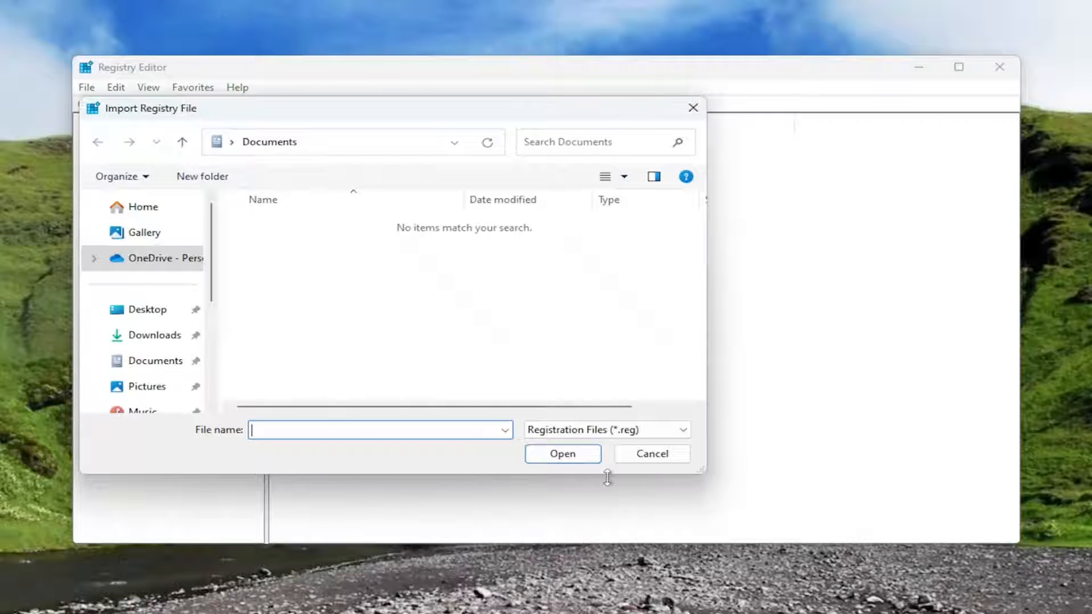
left_click(652, 454)
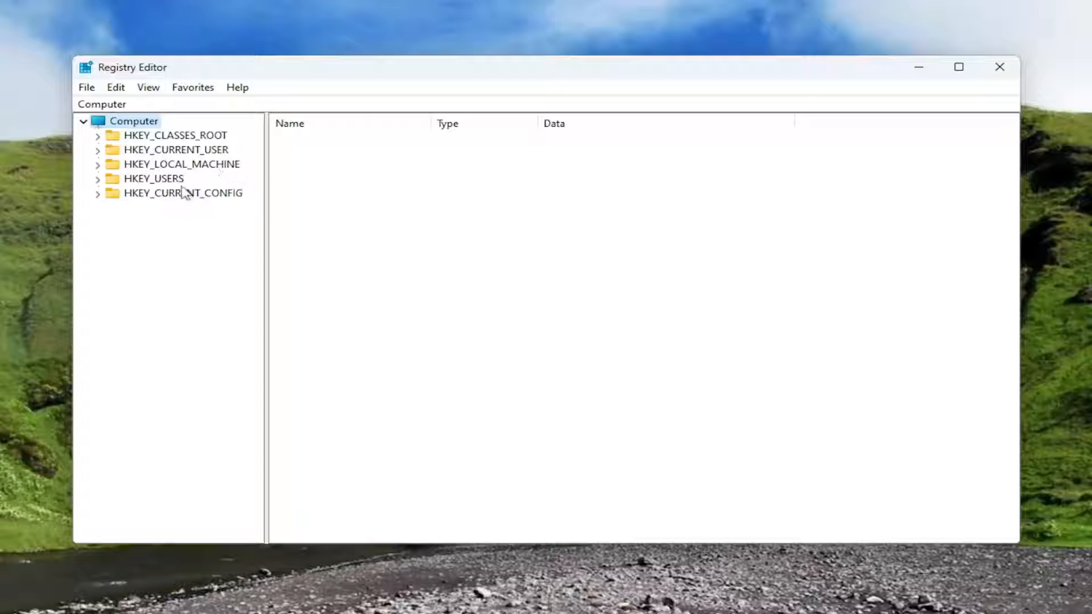
Open the registry key HKEY_CURRENT_USER\Software\Microsoft\Office\16.0\Common\Identity.
double_click(185, 151)
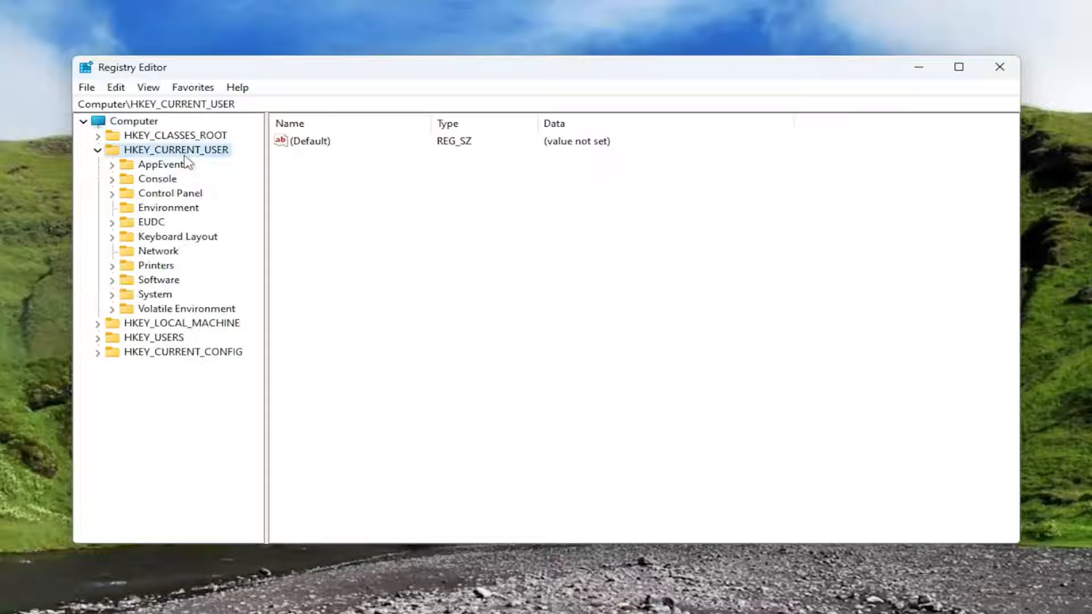
double_click(153, 281)
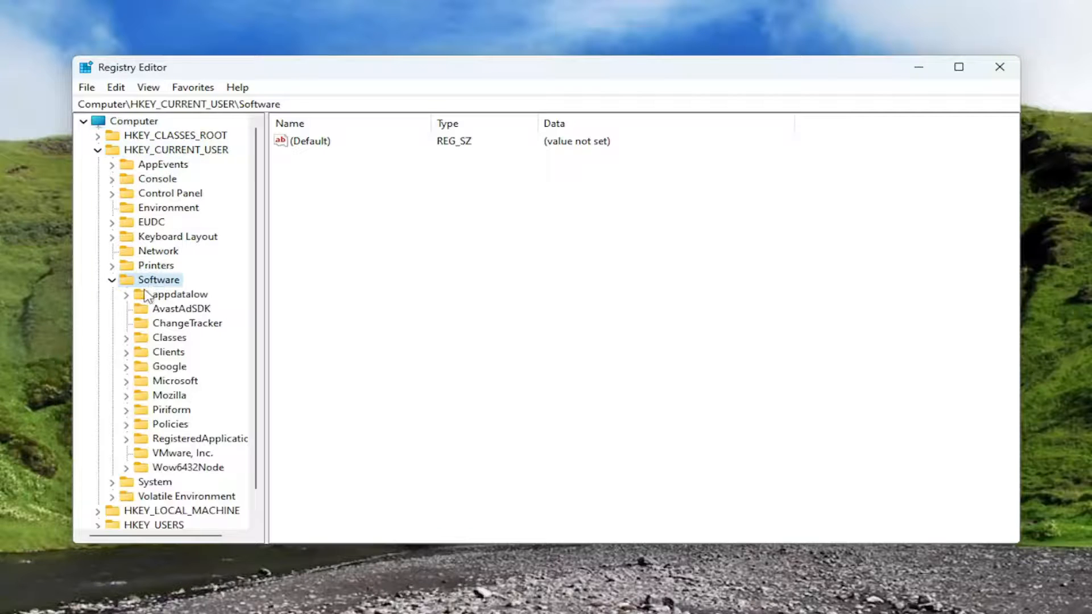
double_click(166, 382)
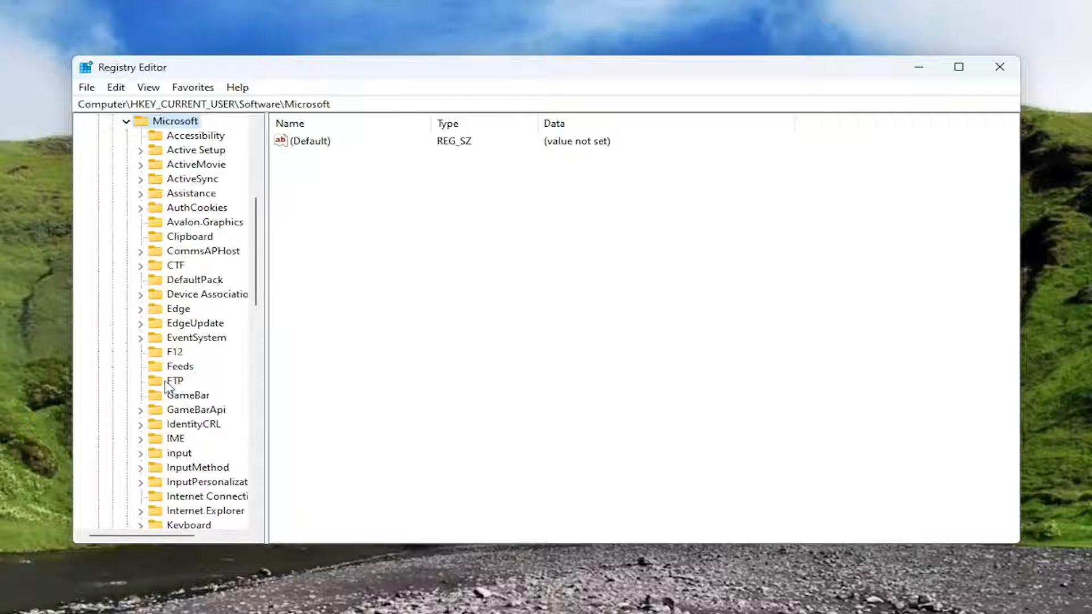
scroll(173, 333, "down", 8)
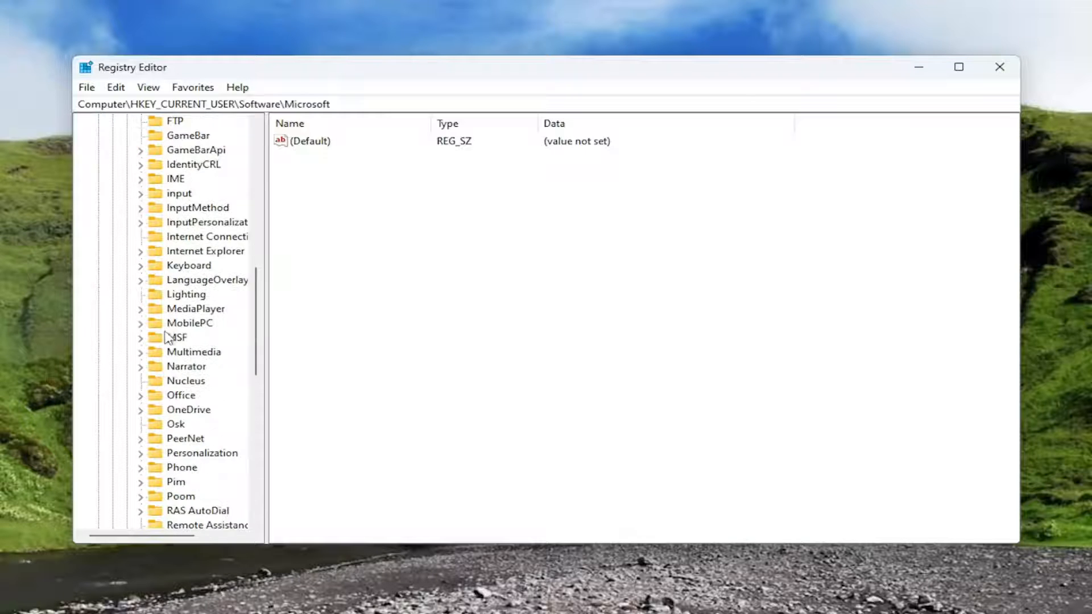
double_click(180, 310)
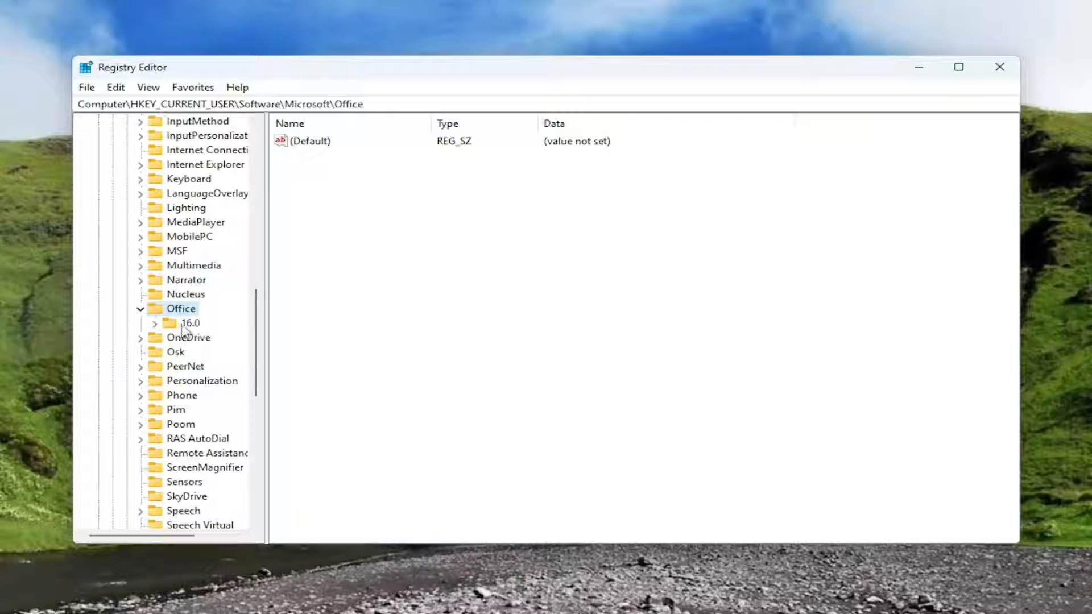
double_click(183, 324)
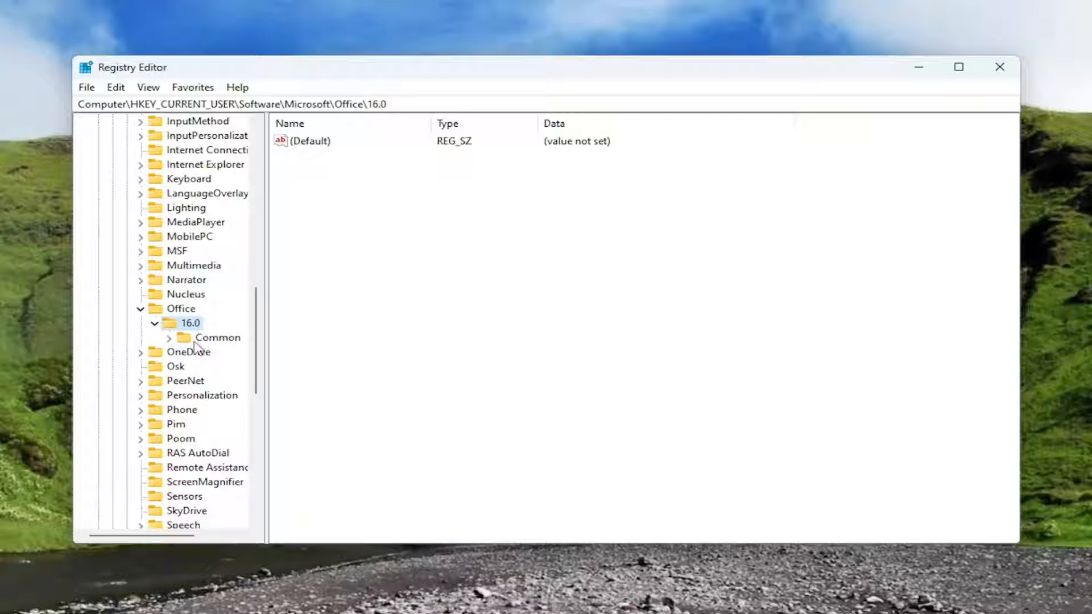
double_click(194, 340)
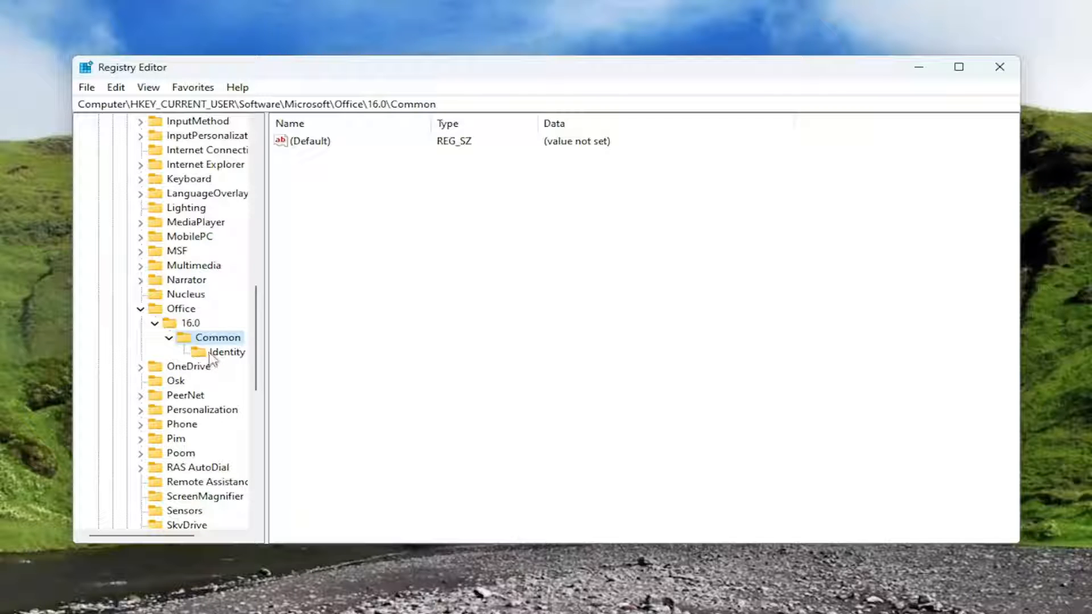
left_click(222, 353)
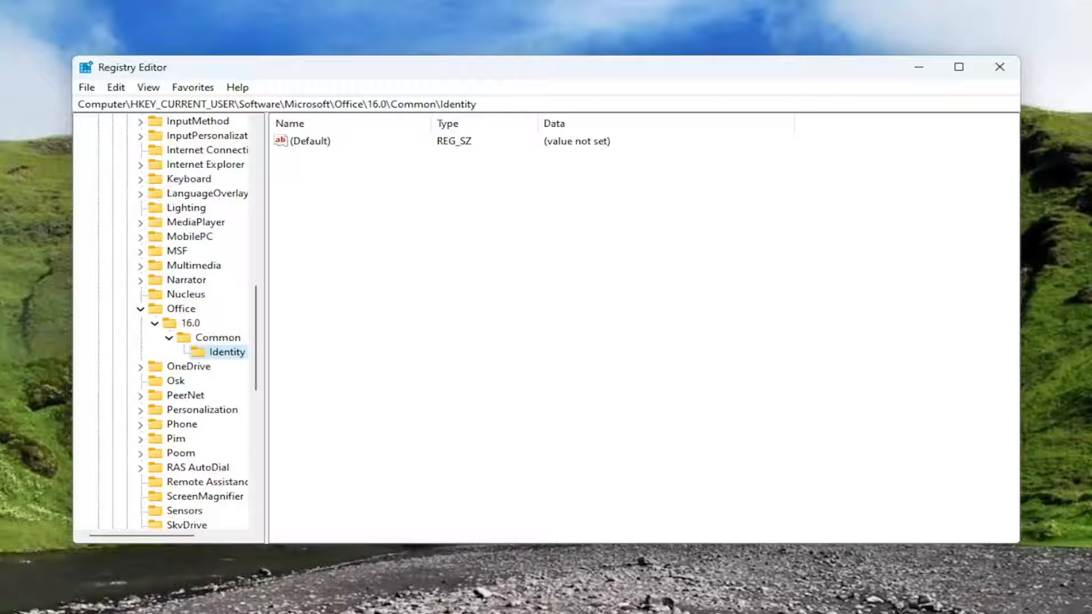
Create a new DWORD (32-bit) value named EnableADAL in the Identity key.
right_click(390, 180)
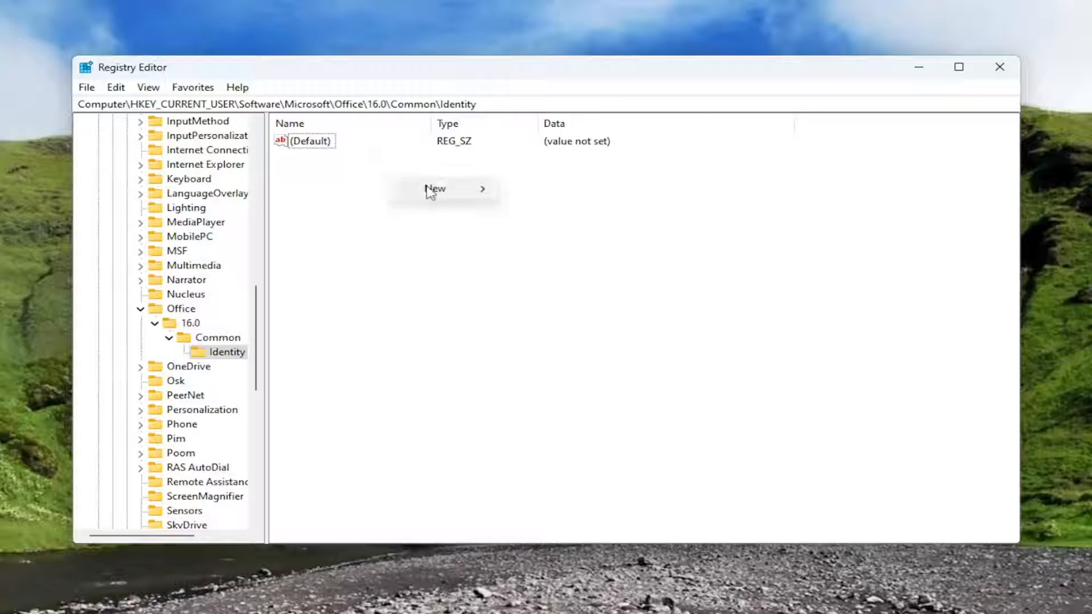
mouse_move(431, 190)
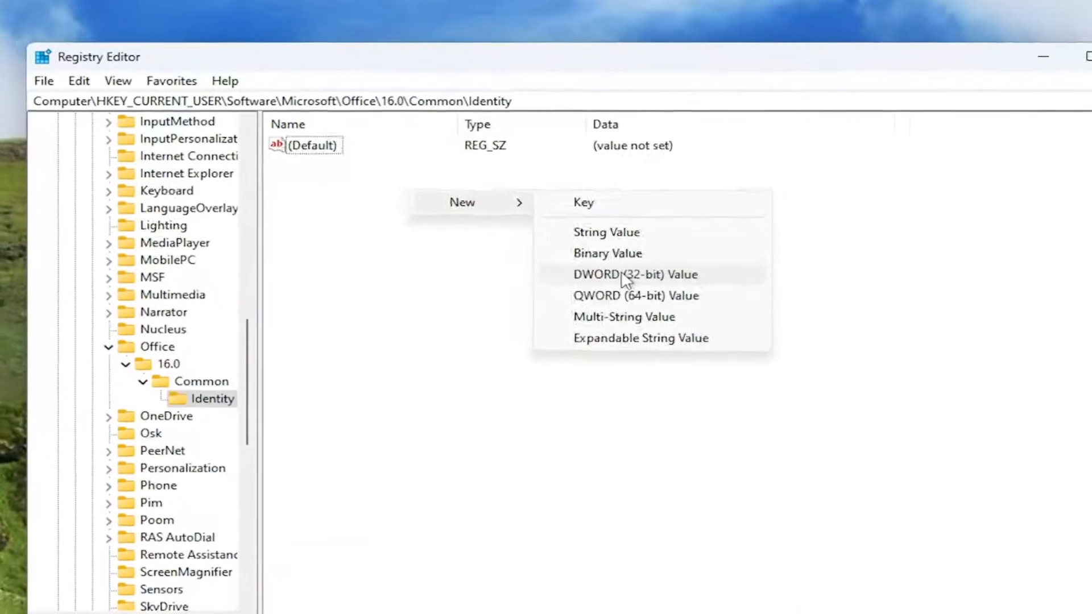
left_click(570, 250)
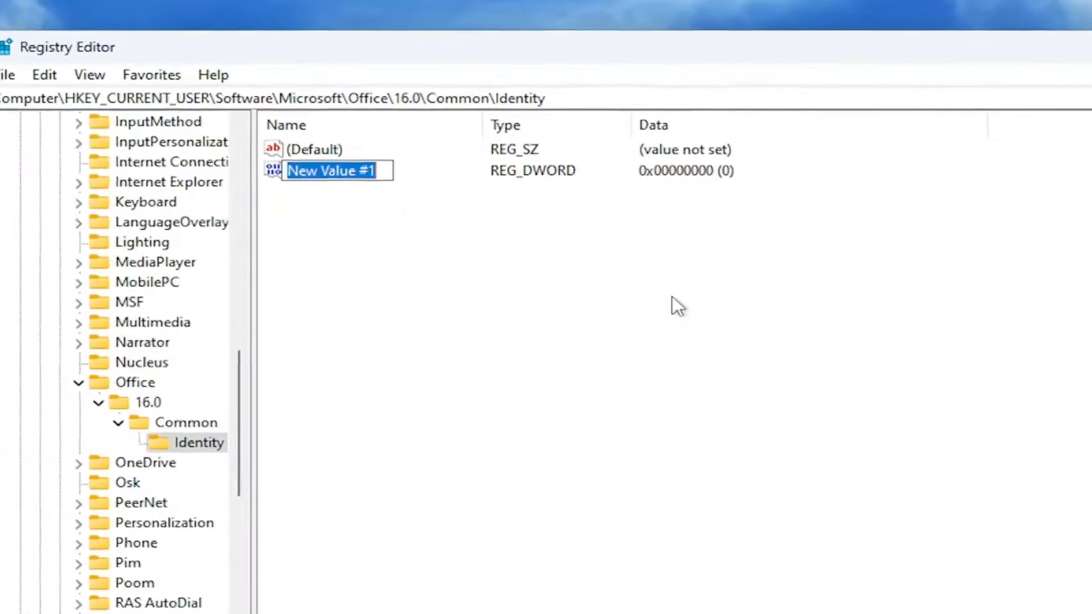
key("BackSpace")
type("Enab")
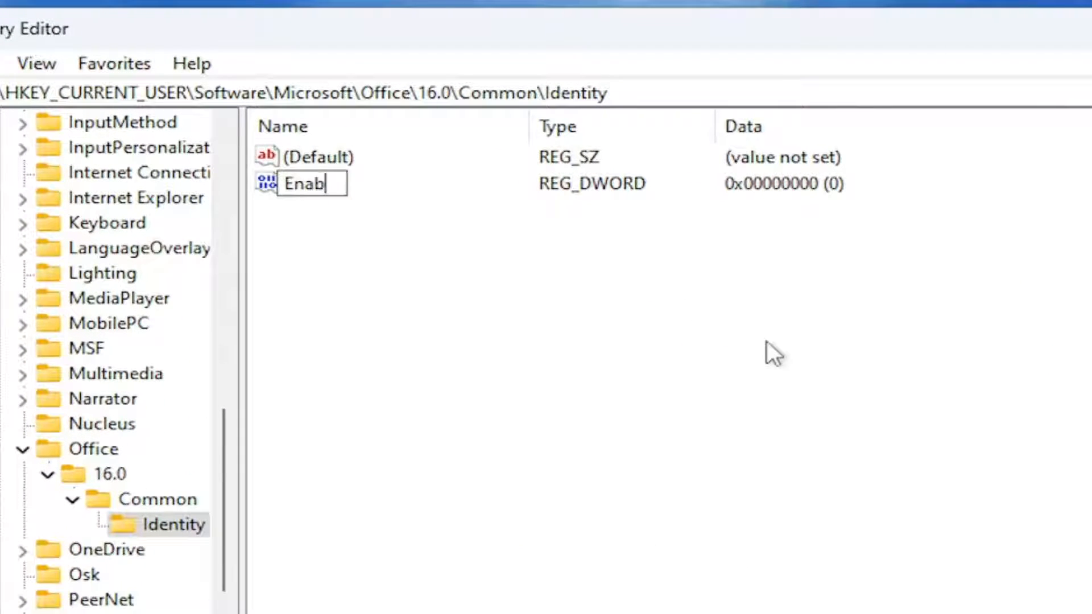
type("leADAL")
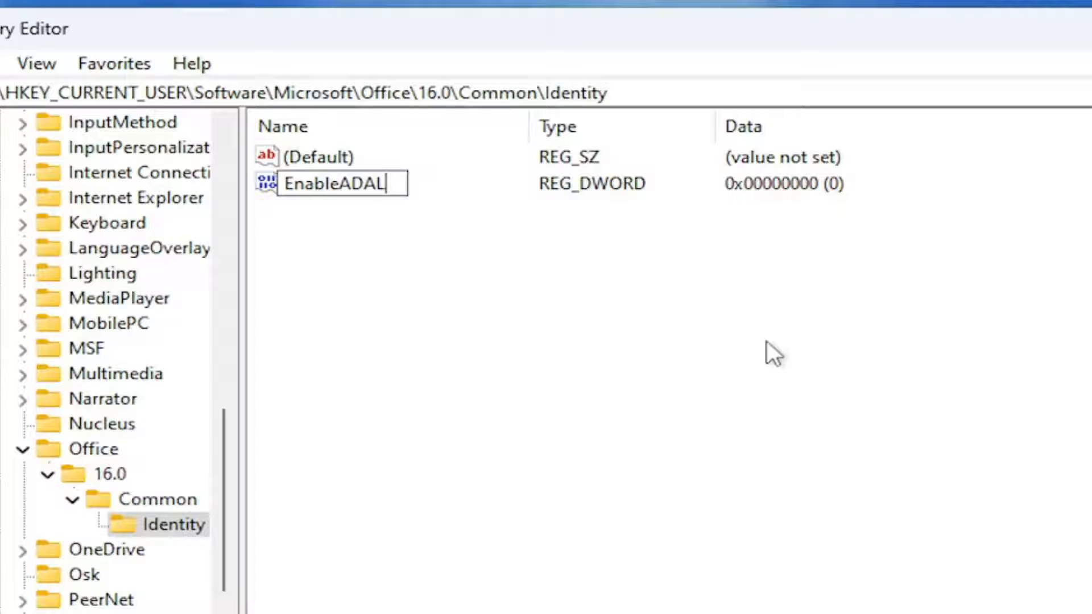
key("Return")
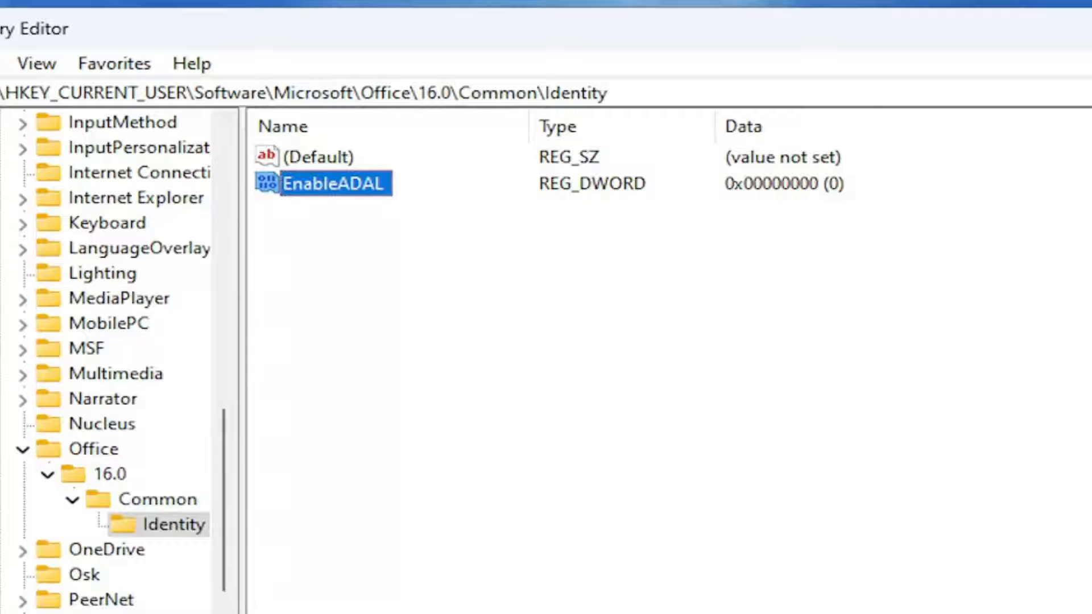
Set the value data of EnableADAL to 0 with the hexadecimal base.
double_click(333, 185)
type("0")
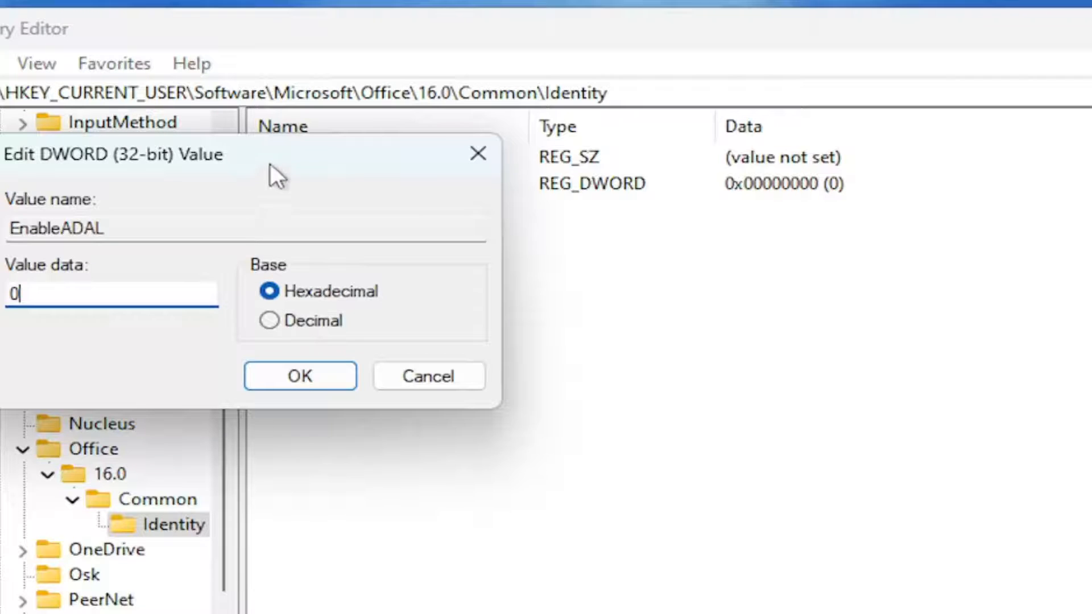
left_click_drag(270, 163, 582, 322)
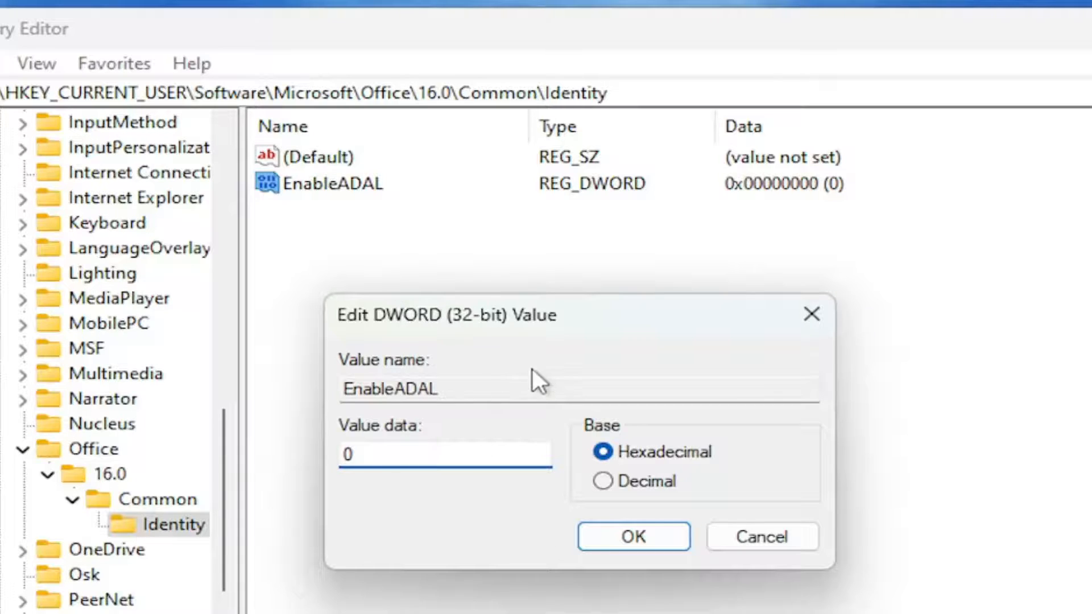
left_click(592, 546)
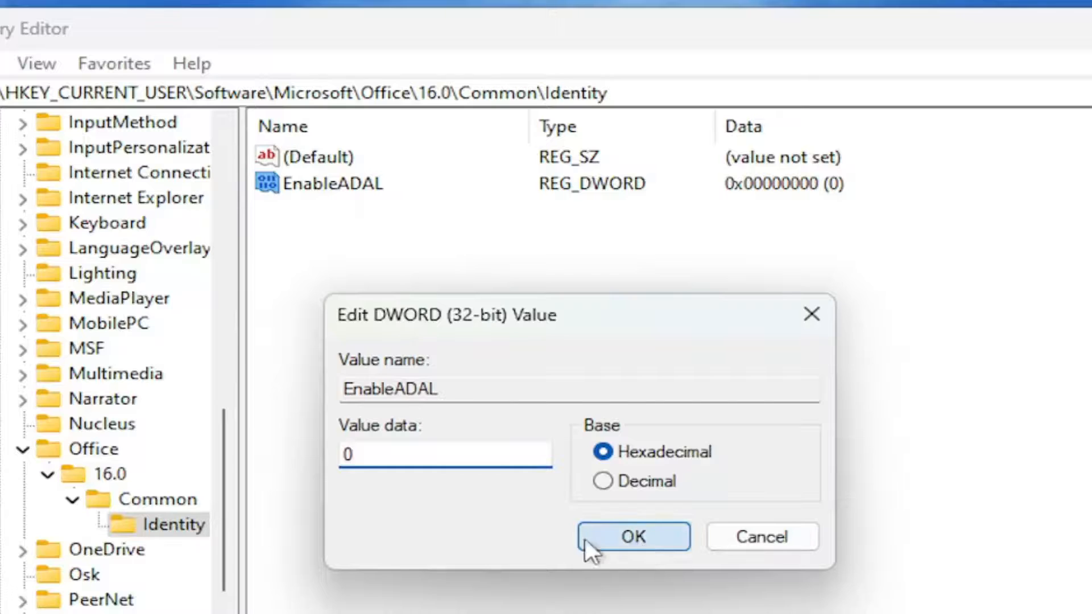
Collapse the expanded registry keys from Common up to HKEY_CURRENT_USER, select the Computer root and close the registry window.
double_click(126, 499)
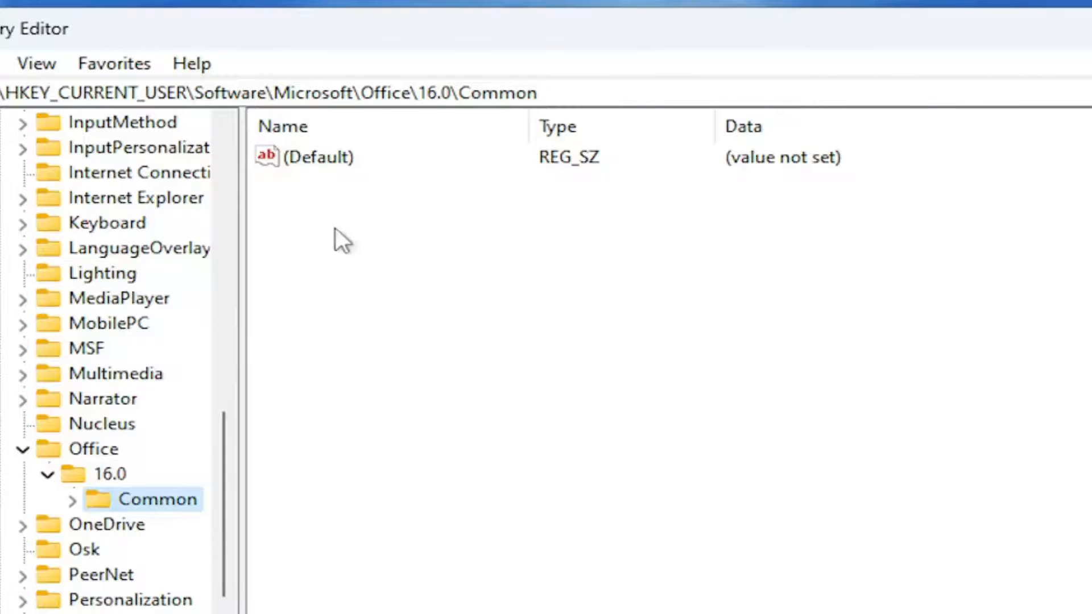
double_click(91, 474)
double_click(88, 449)
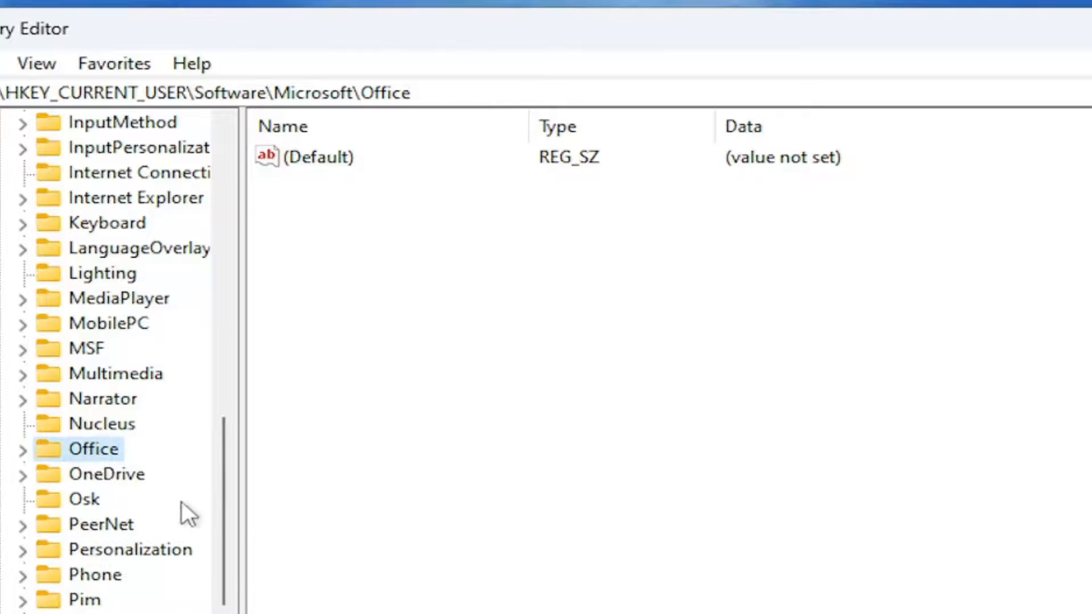
scroll(182, 501, "up", 15)
double_click(77, 574)
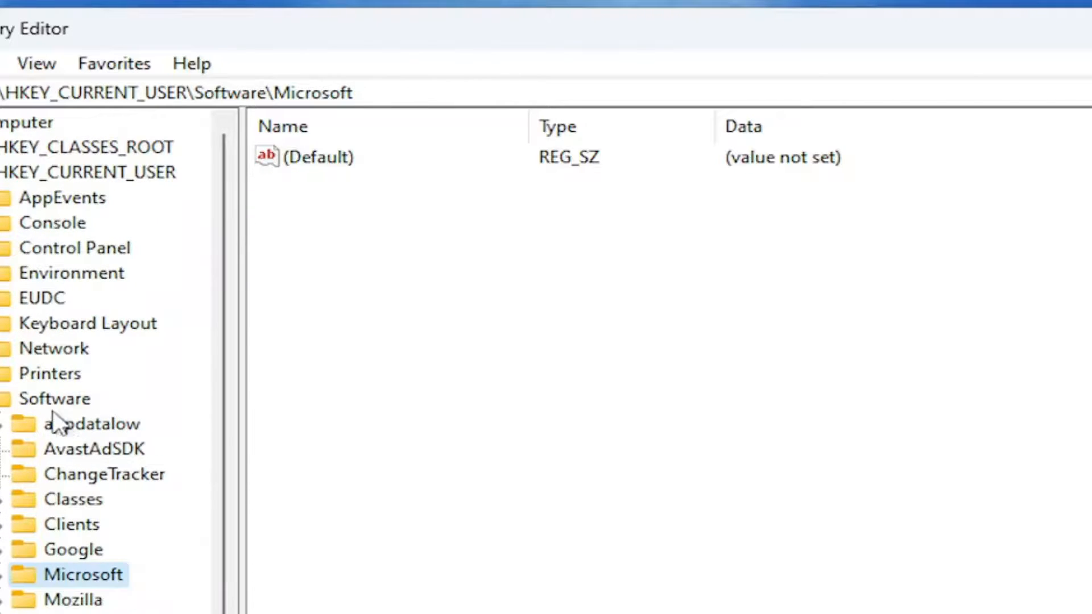
double_click(54, 398)
double_click(34, 170)
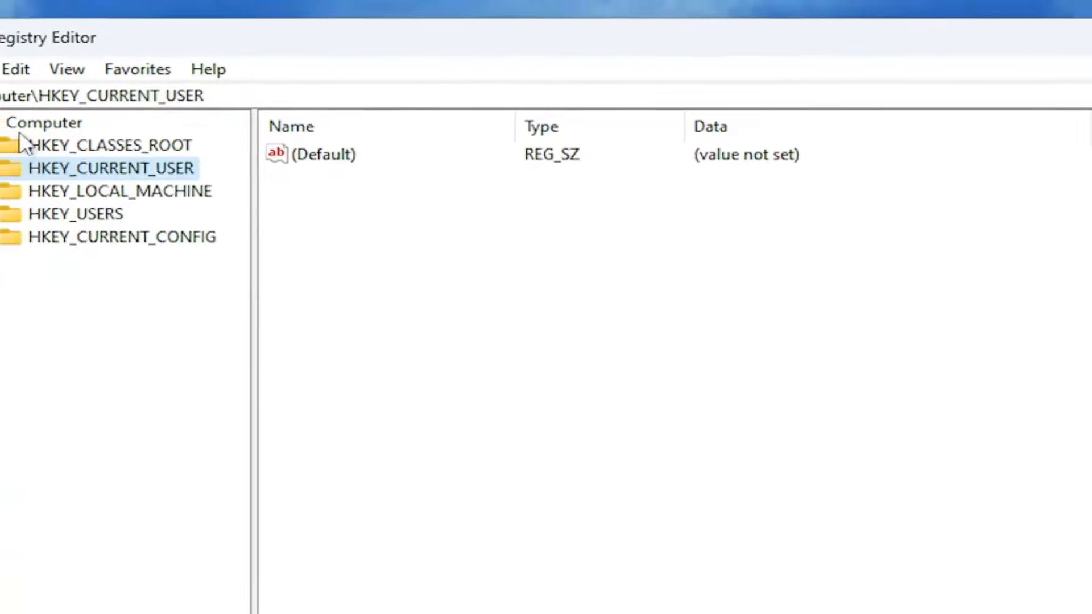
left_click(44, 122)
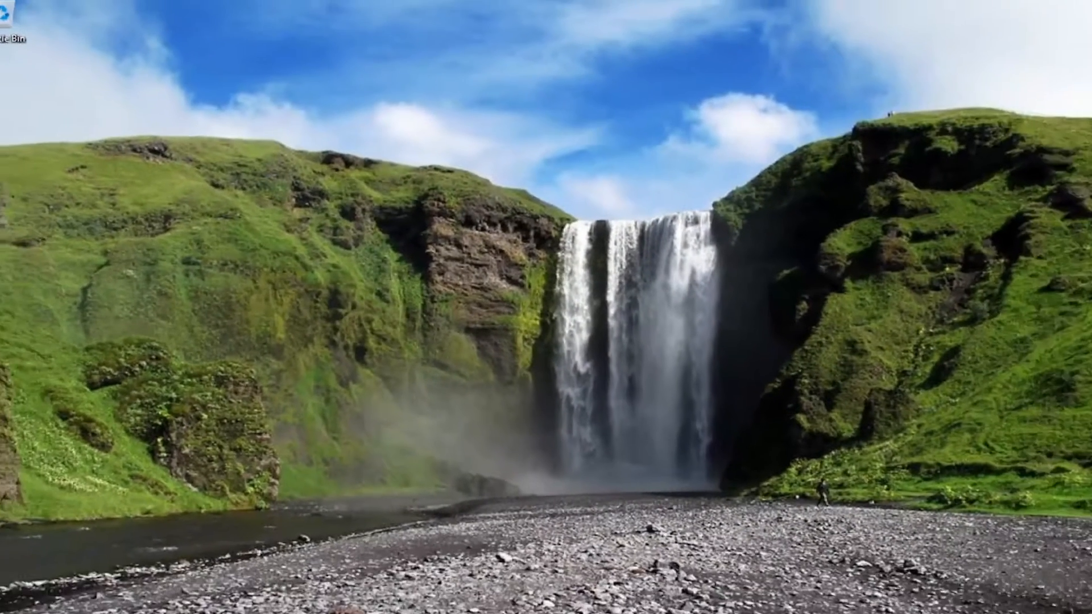
Restart the computer to apply the registry change.
key("super+x")
mouse_move(86, 537)
left_click(216, 537)
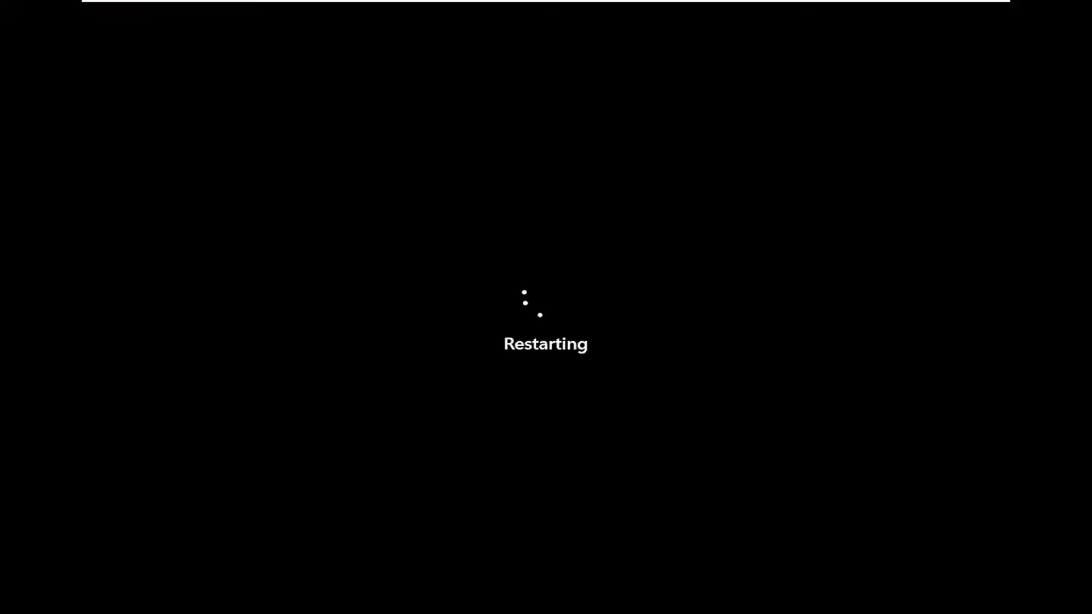